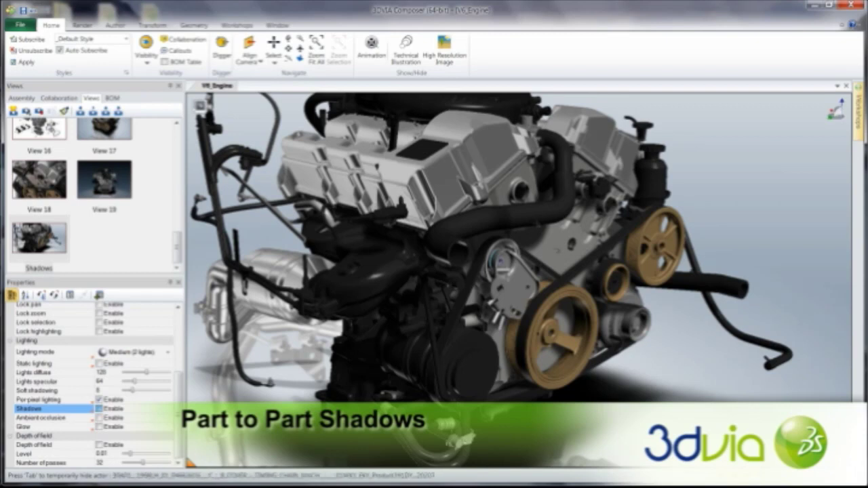
Step: Move the large black hose at the front of the V6 engine vertically down and then up
left_click(519, 209)
left_click_drag(517, 185, 517, 222)
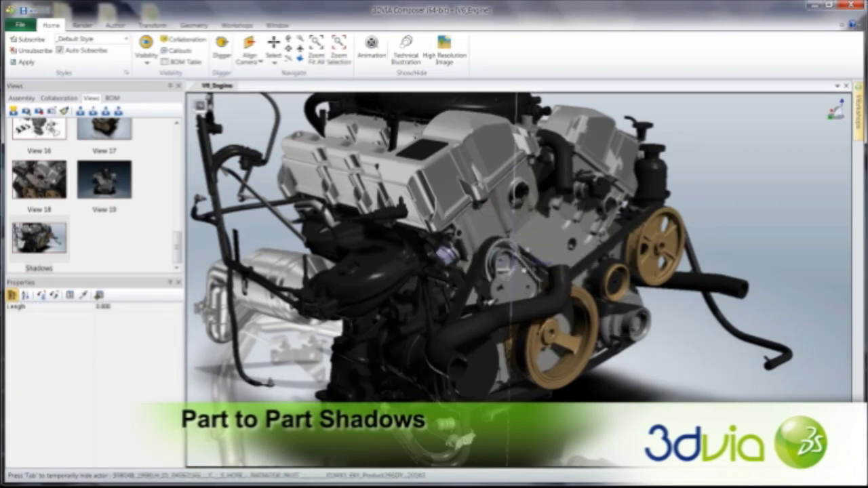
left_click_drag(513, 180, 509, 108)
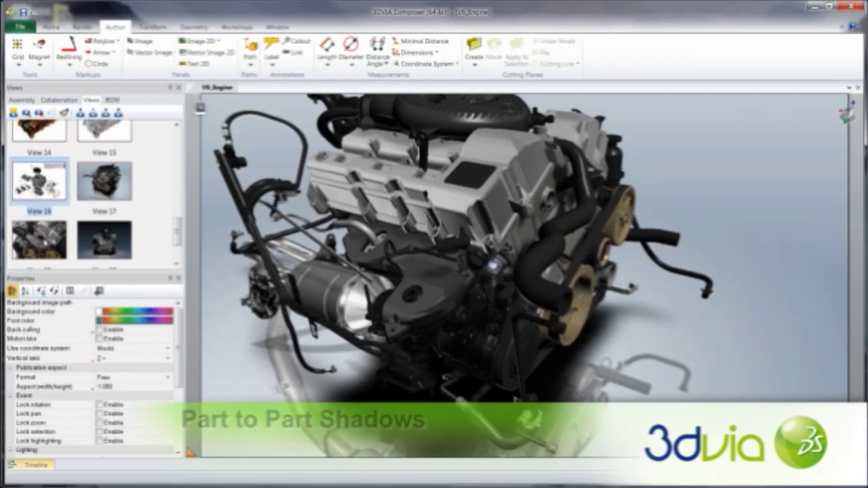
Step: Enable ambient occlusion for the engine view and set its intensity to about 2.92
left_click_drag(45, 245, 758, 236)
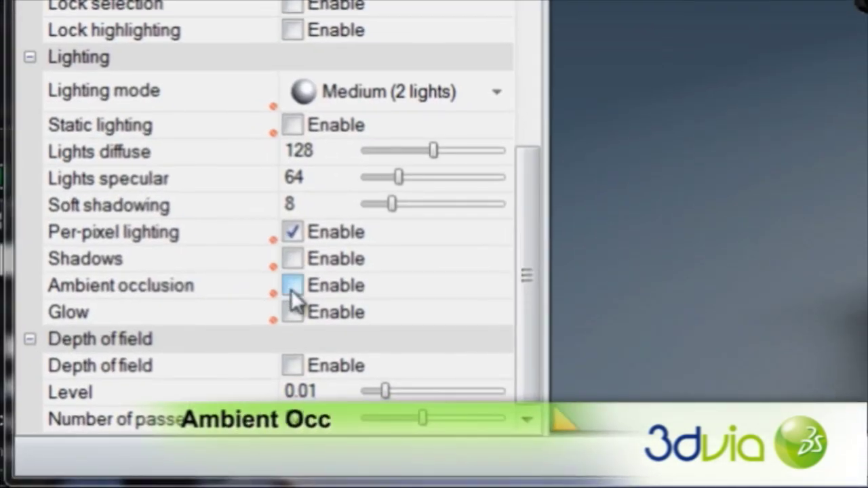
left_click(292, 287)
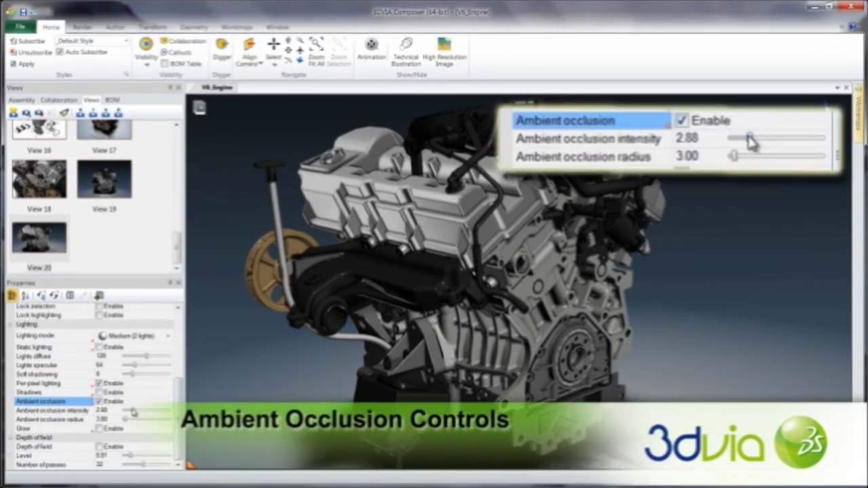
mouse_move(134, 412)
left_mouse_down()
mouse_move(156, 413)
mouse_move(130, 425)
mouse_move(132, 414)
left_mouse_up()
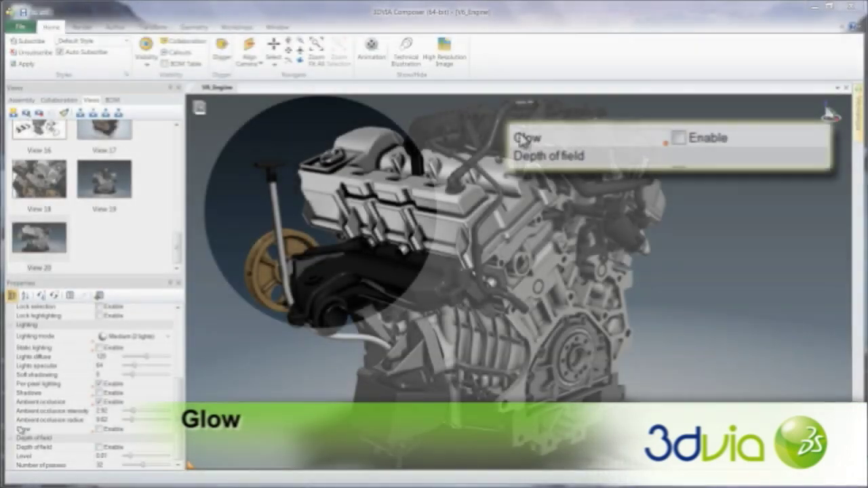
Step: Enable the Glow lighting effect on the engine view and adjust its glow intensity
left_click(21, 429)
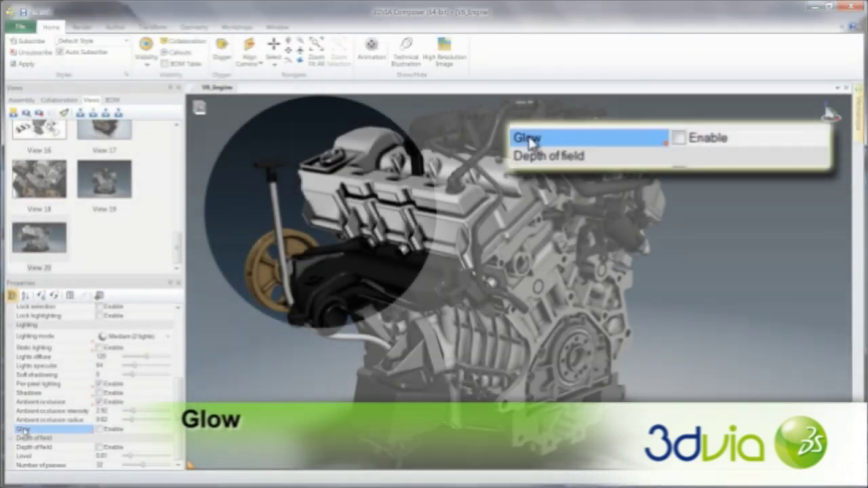
left_click(100, 430)
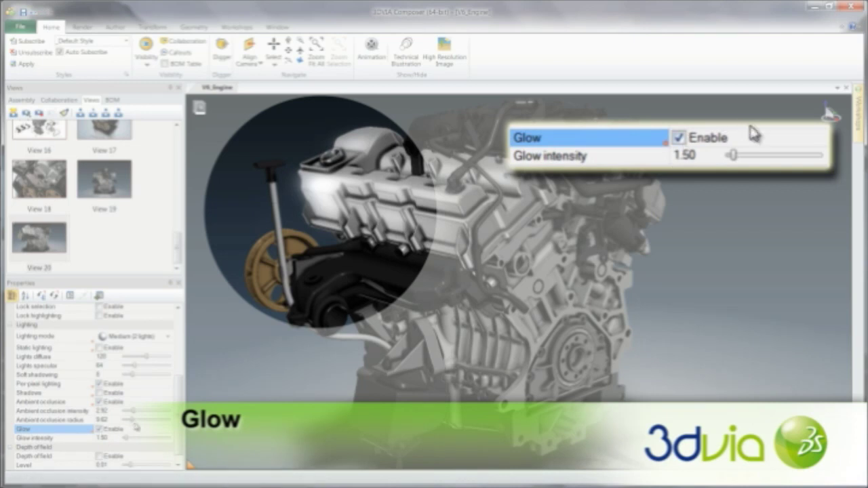
left_click_drag(129, 441, 125, 438)
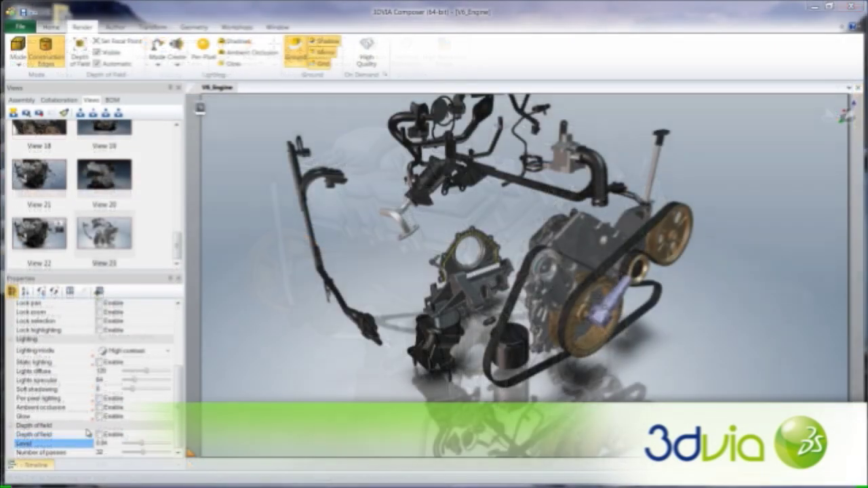
Step: Enable depth of field in the exploded engine view and move the small silver pipe below the front pulleys
left_click(100, 435)
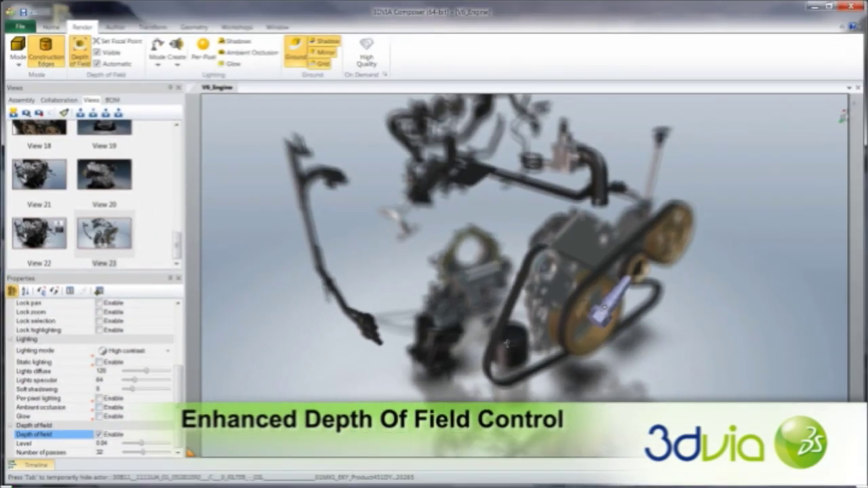
mouse_move(507, 344)
right_mouse_down()
mouse_move(517, 337)
mouse_move(506, 345)
right_mouse_up()
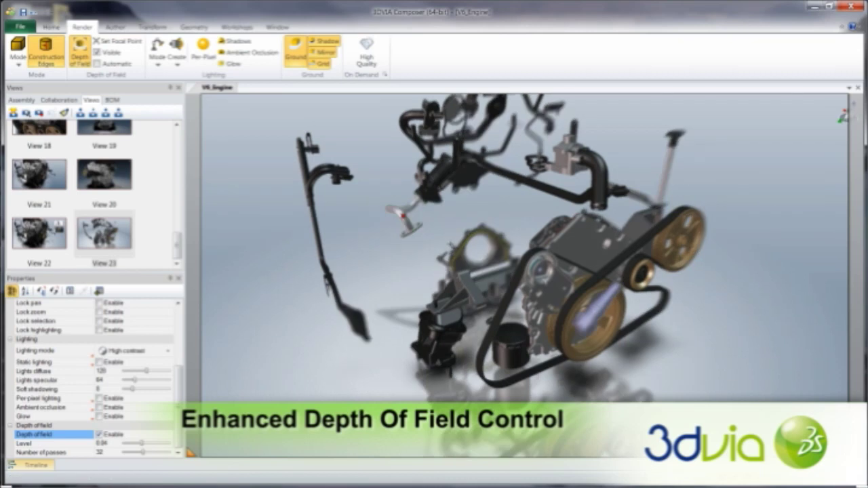
left_click_drag(403, 216, 644, 386)
left_click(413, 205)
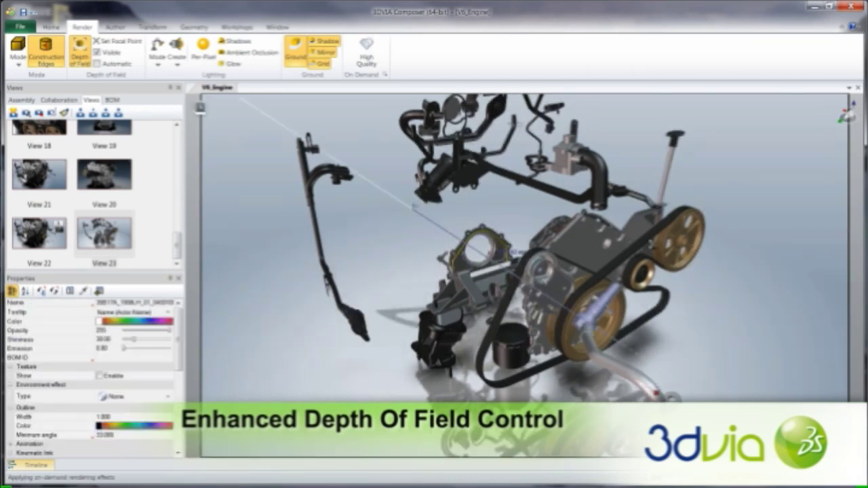
left_click(740, 274)
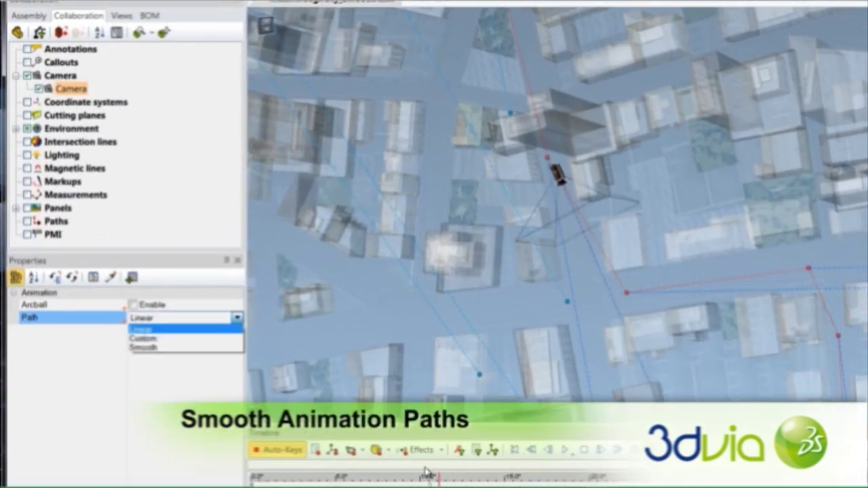
Step: Choose the path type for the camera's animation in the city model
key("Return")
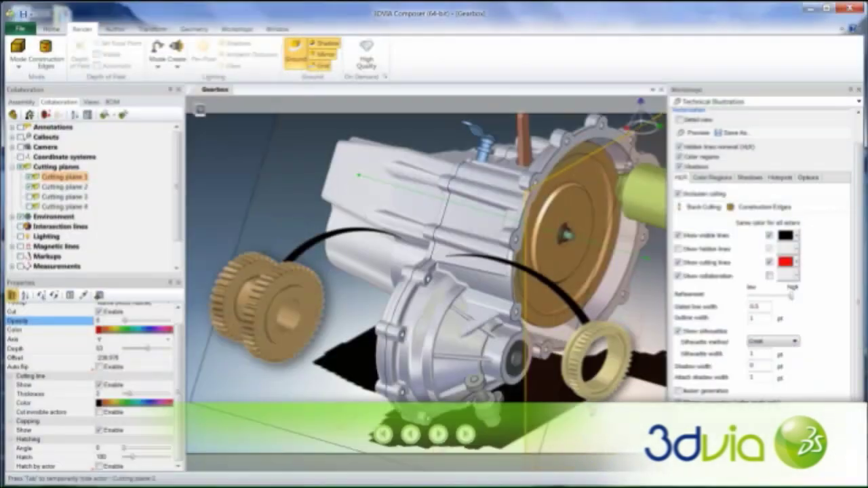
Step: Move Cutting plane 1 through the gearbox housing so that it sections the internal gears
left_click_drag(592, 411, 487, 379)
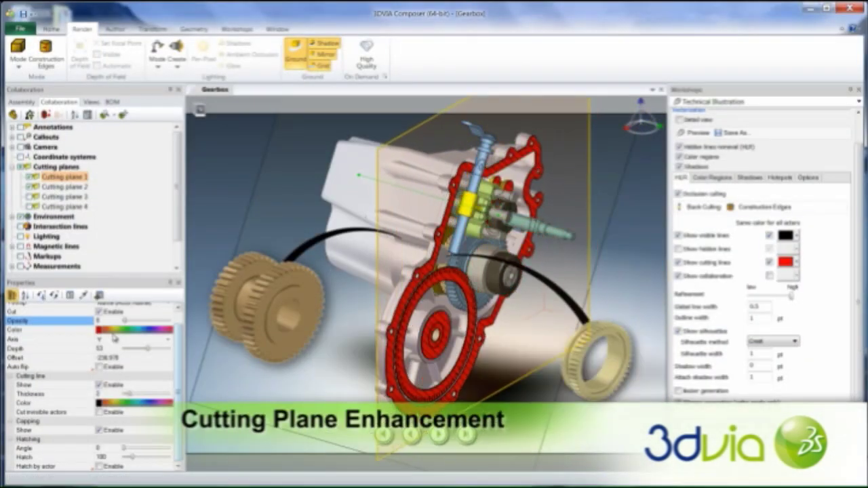
key("Return")
Step: Inspect the gearbox cutaway in the browser's SVG illustration and restore its original view
left_click_drag(296, 217, 334, 241)
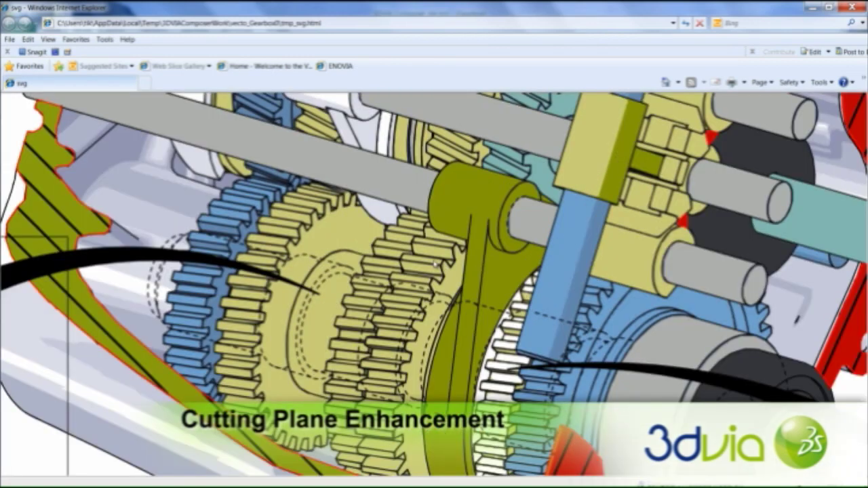
right_click(373, 256)
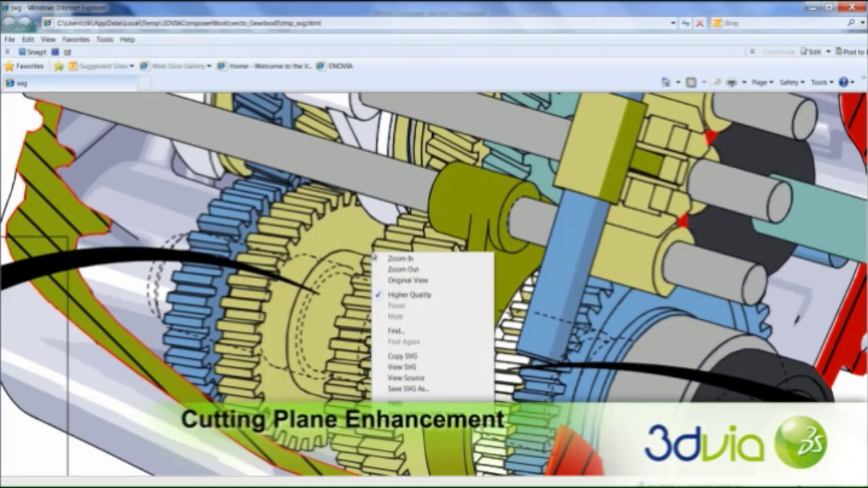
left_click(408, 281)
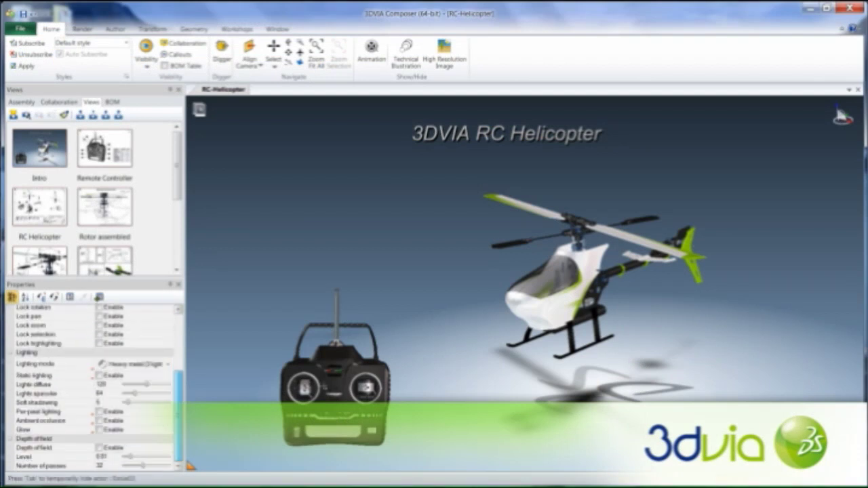
Step: Select the remote controller and open the URL choices for its Link event property
left_click(304, 388)
left_click_drag(179, 412, 183, 456)
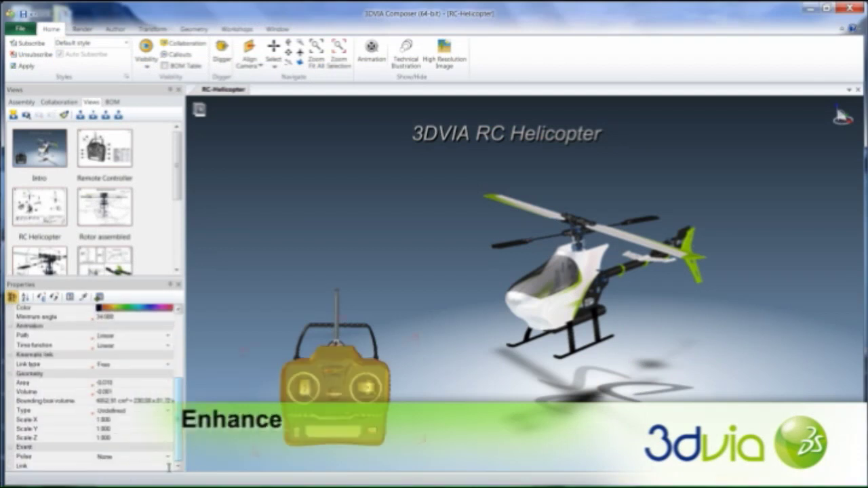
left_click(171, 466)
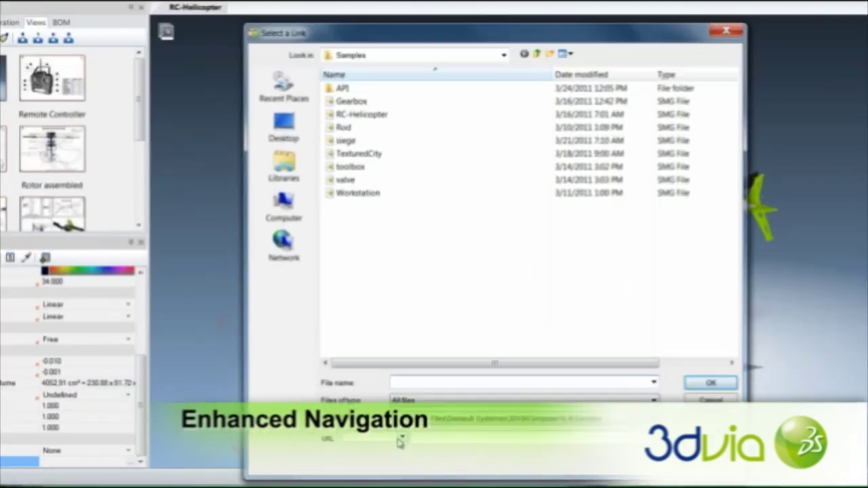
left_click(395, 446)
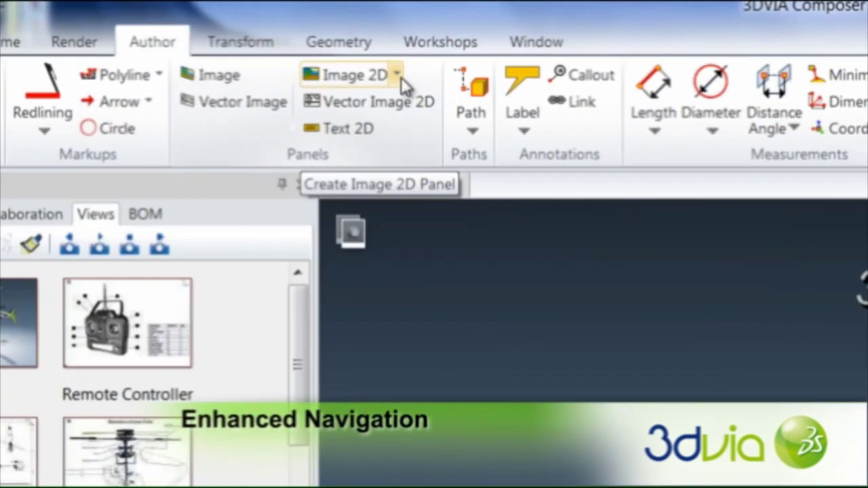
Step: Place a Next and a Previous navigation button in the open area beside the helicopter title
left_click(171, 12)
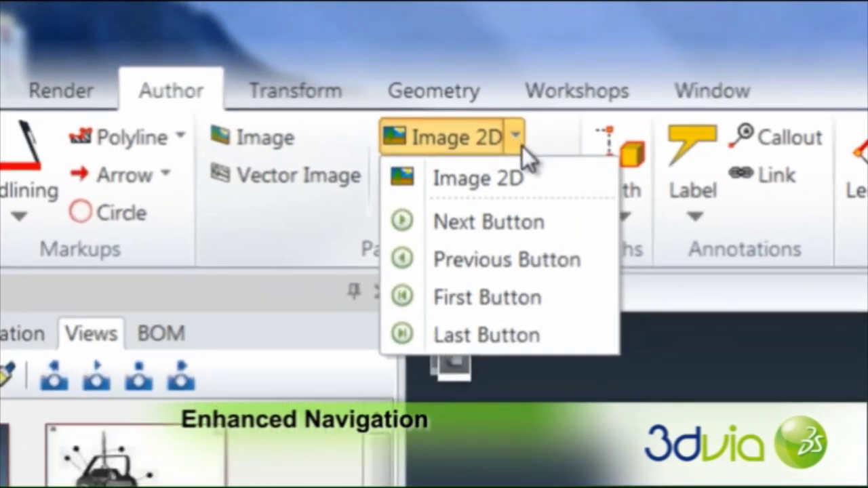
left_click(496, 225)
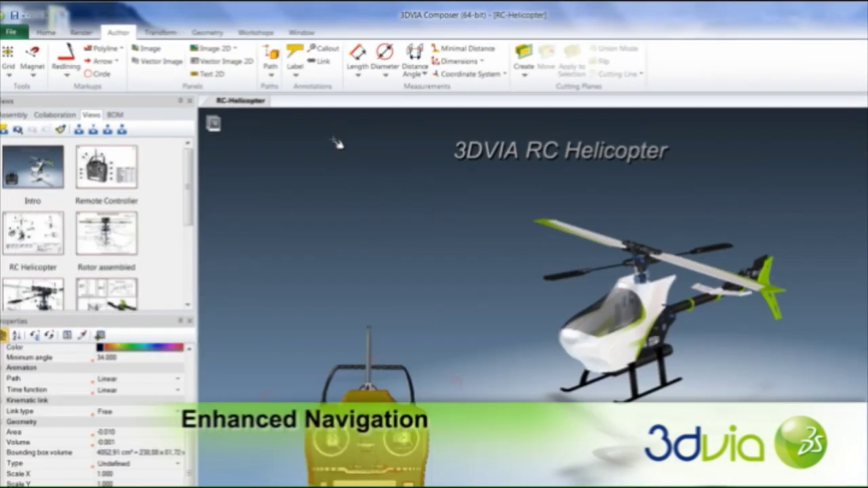
left_click_drag(333, 140, 363, 162)
left_click(235, 49)
left_click(232, 89)
left_click_drag(282, 136, 322, 166)
Step: Add a First button before the Previous button and a Last button after the Next button
left_click(234, 49)
left_click(209, 90)
left_click(233, 133)
left_click(219, 43)
left_click(210, 102)
left_click(350, 138)
Step: Create a magnetic line along the row of navigation buttons and align the Previous button to it
left_click(39, 54)
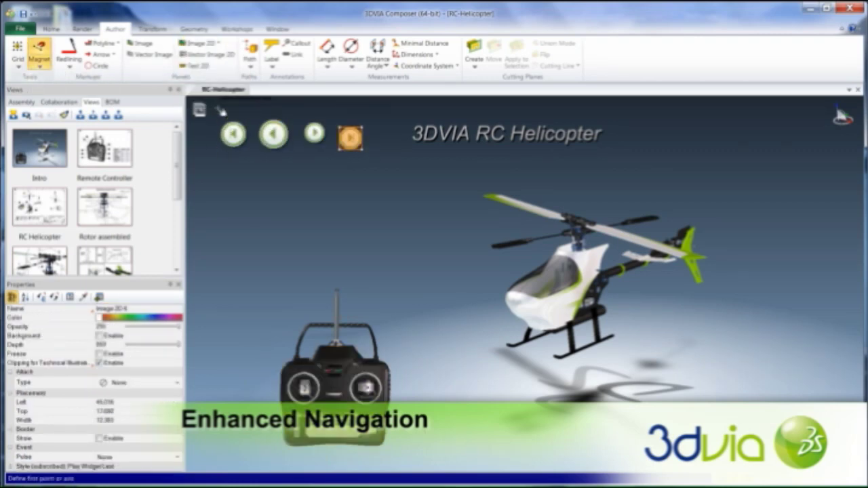
left_click(387, 119)
left_click_drag(274, 133, 301, 131)
Step: Select all four navigation buttons and set their width to 15
left_click_drag(210, 116, 379, 158)
left_click(107, 439)
type("15")
key("Return")
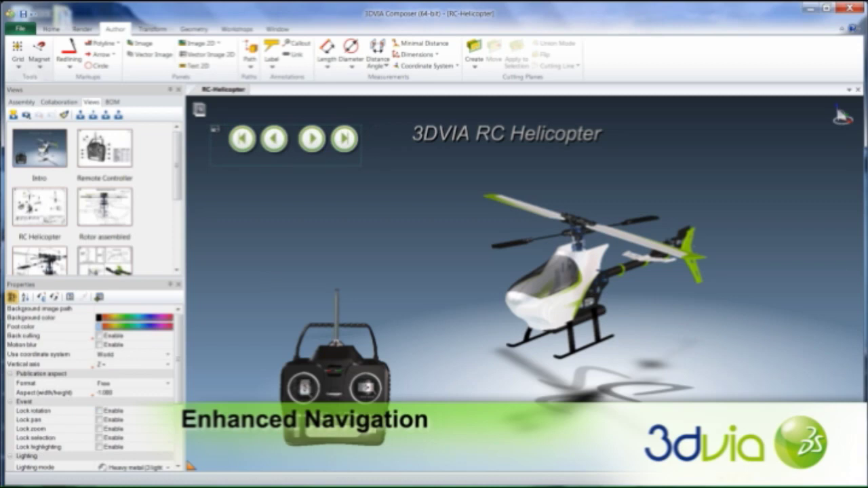
Step: Select the four navigation buttons and all the saved views, and update those views with the buttons
left_click_drag(215, 127, 377, 160)
left_click(39, 241, "shift")
right_click(117, 182)
left_click(133, 185)
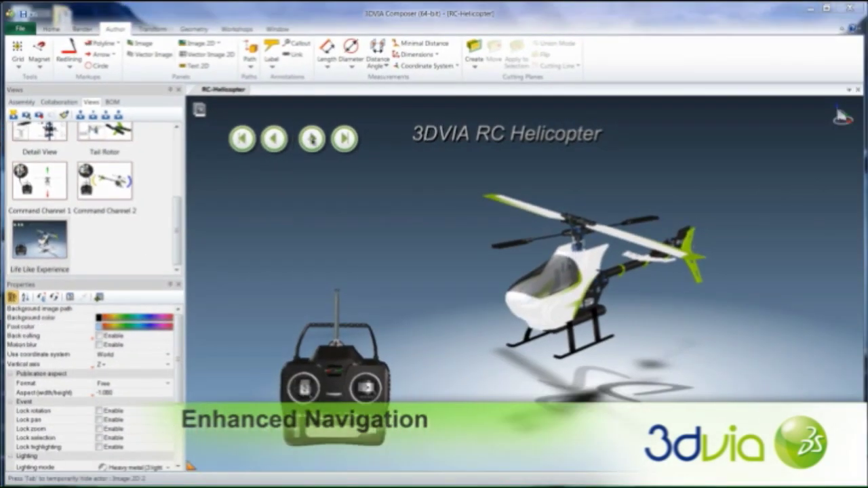
Step: Test the Next and Previous buttons by going to the Remote Controller view and back to Intro
left_click(329, 137)
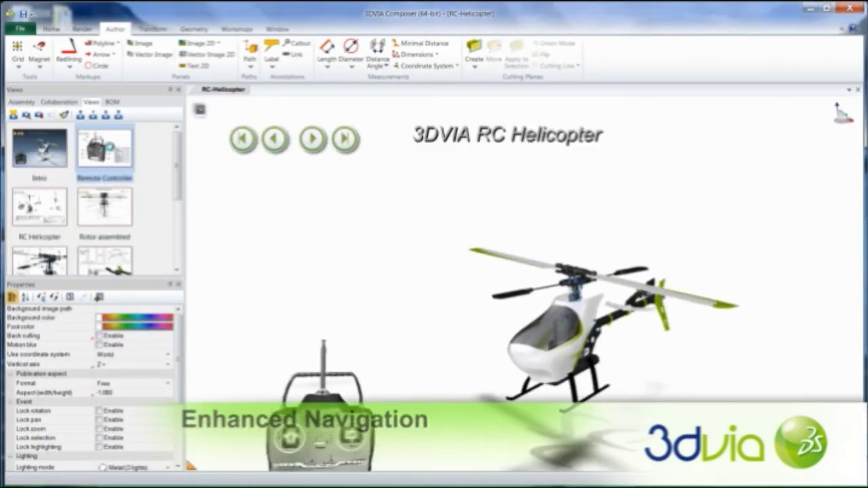
left_click(292, 138)
left_click(274, 138)
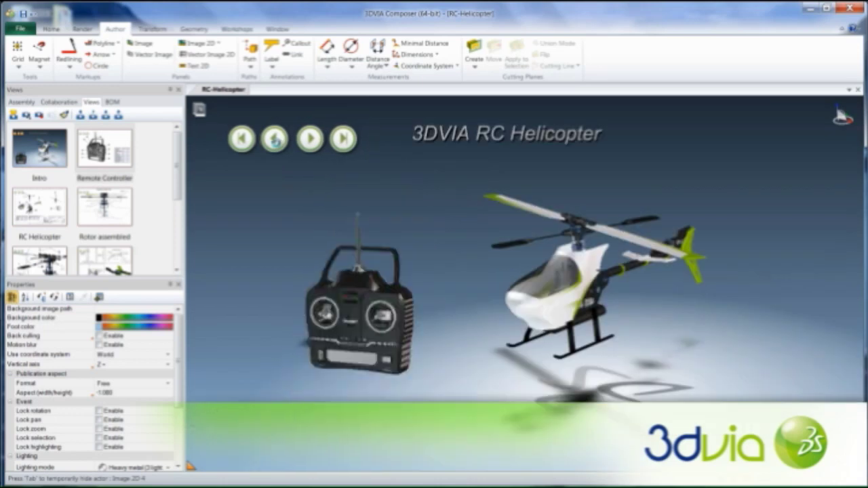
Step: Publish the helicopter project as the HTML file RC-Helicopter, reviewing the HTML output profiles
left_click(51, 28)
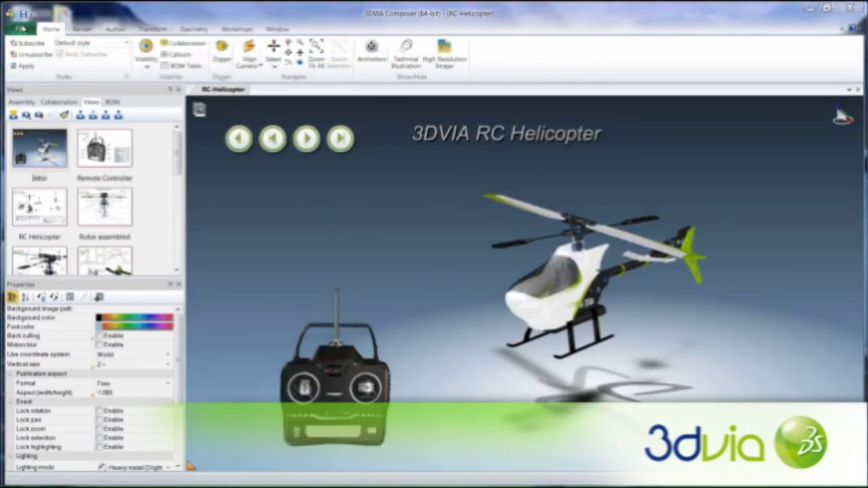
left_click(20, 29)
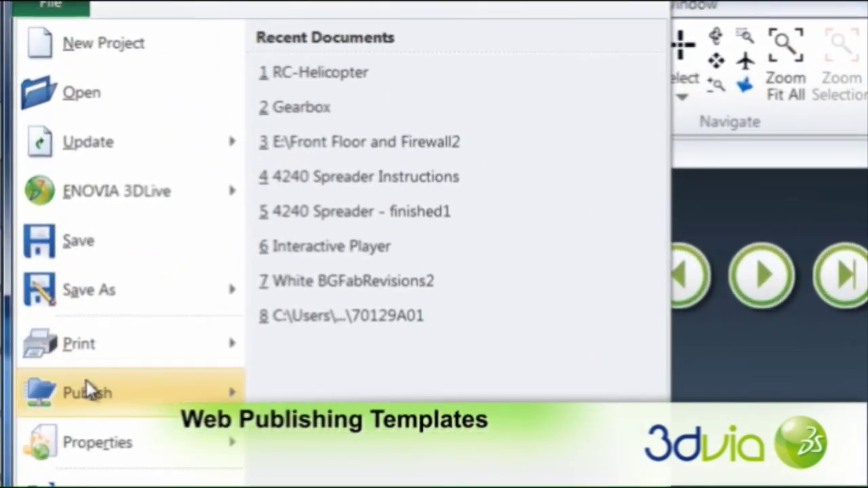
mouse_move(106, 397)
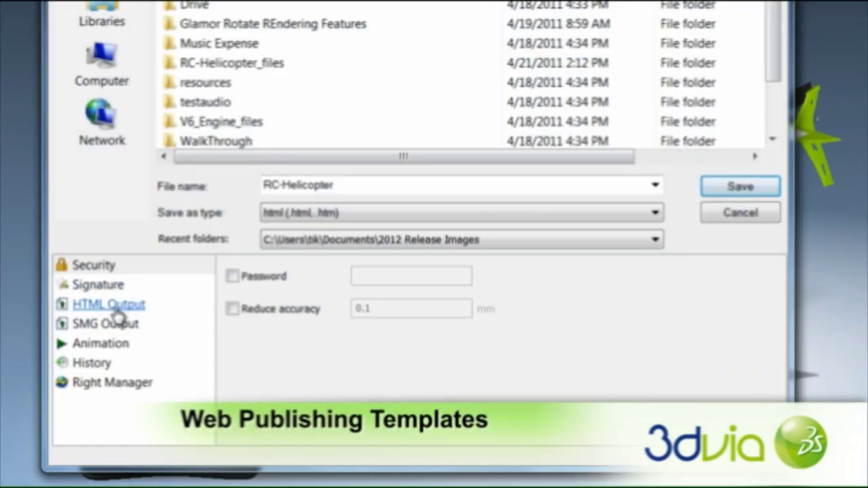
left_click(111, 305)
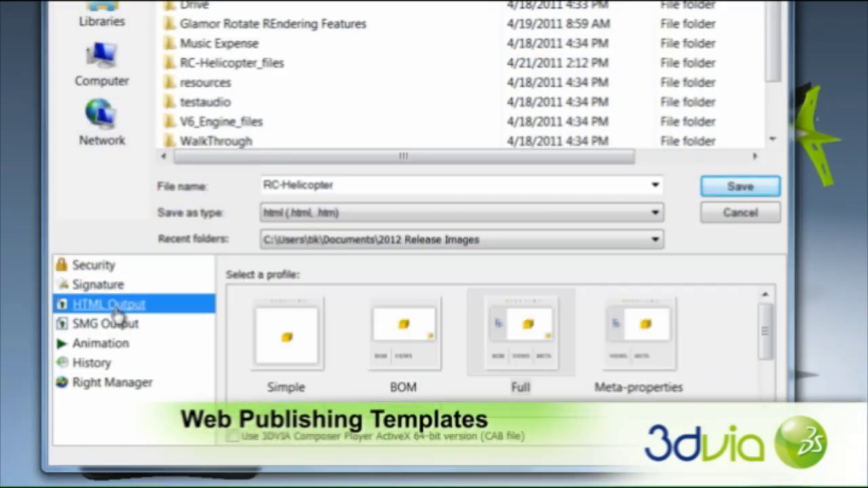
mouse_move(766, 347)
left_mouse_down()
mouse_move(777, 389)
mouse_move(774, 339)
left_mouse_up()
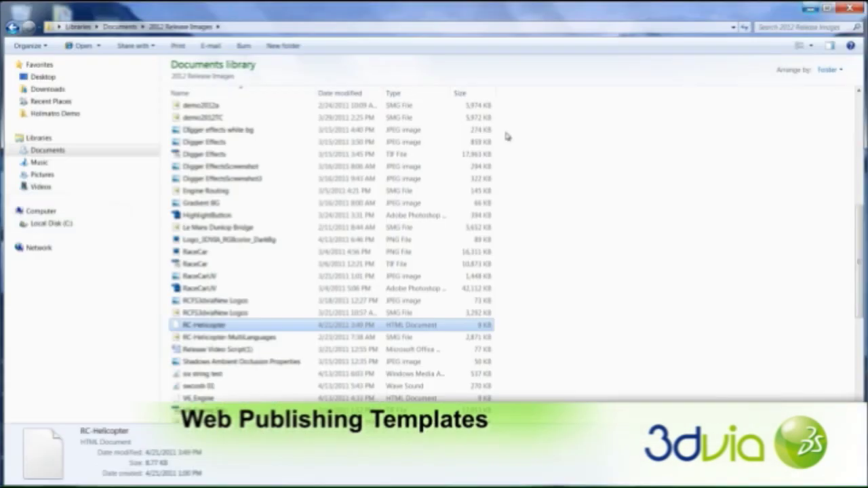
Step: Open the published RC-Helicopter HTML document and display the meta-properties of the engine
double_click(197, 326)
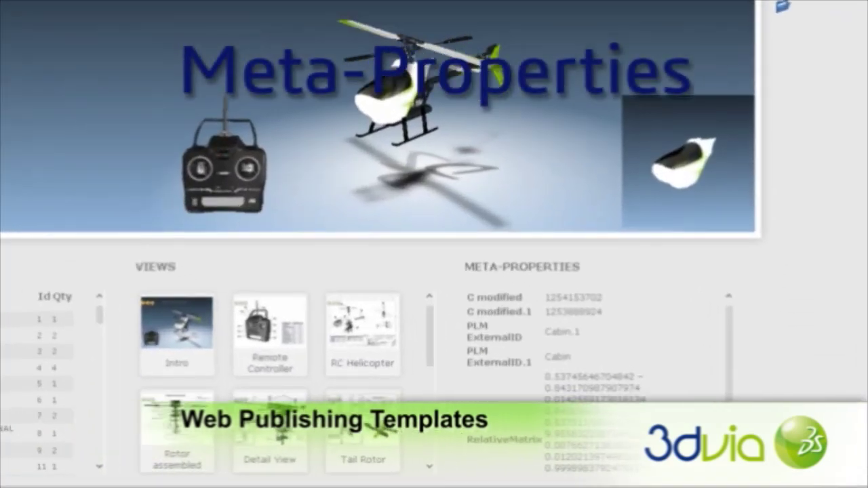
left_click(172, 241)
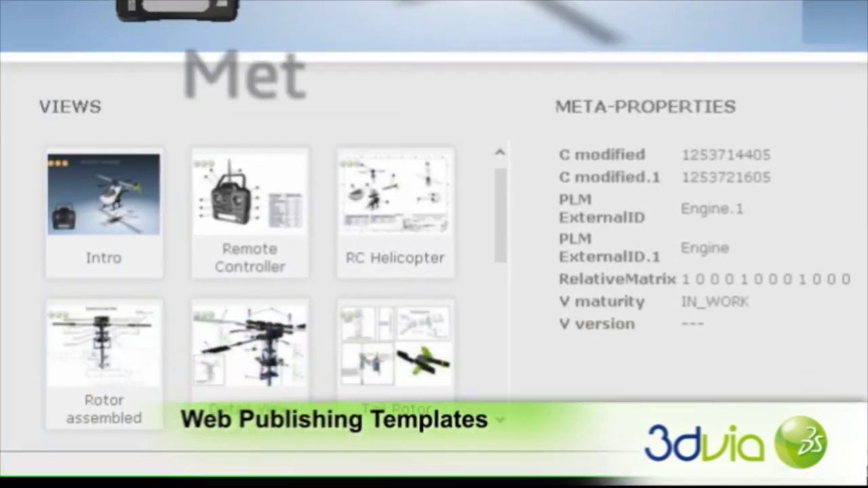